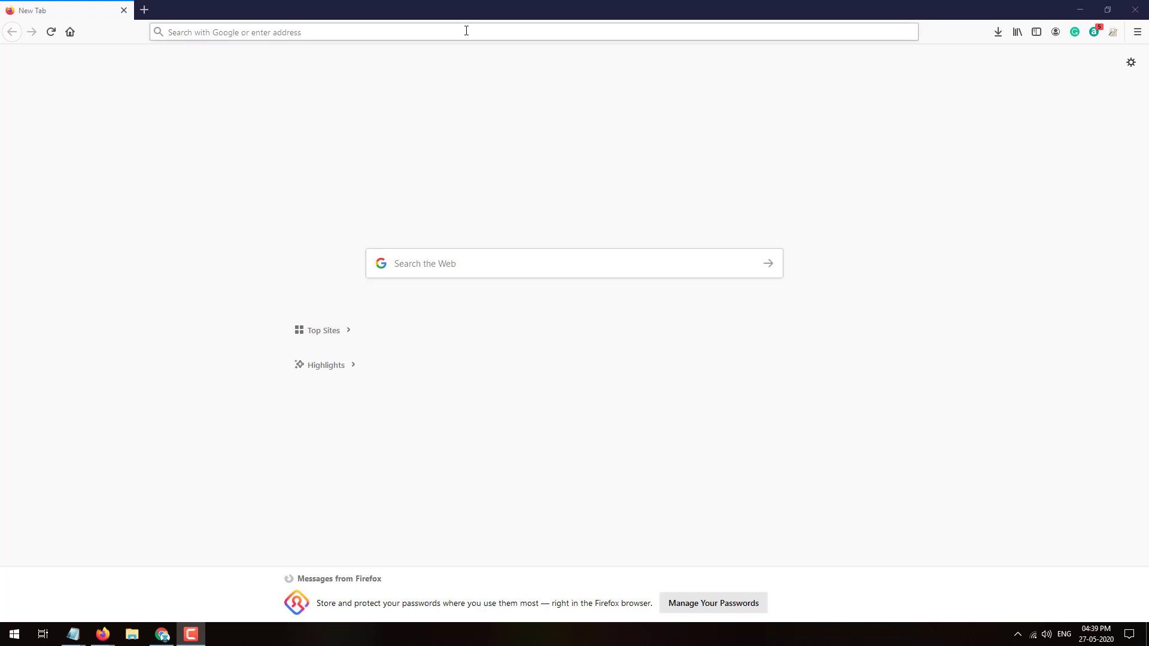
# Search the web for "kotak" and open the net banking login page from the Kotak Mahindra Bank website
pyautogui.click(461, 269)
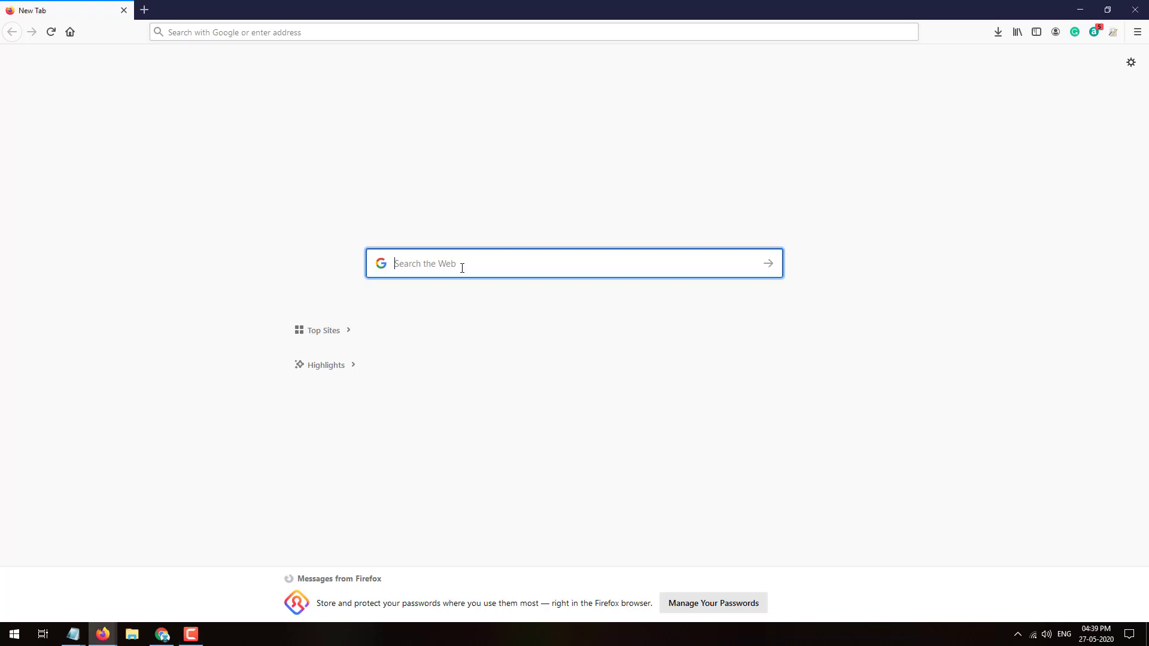
pyautogui.write('kotak')
pyautogui.press('Return')
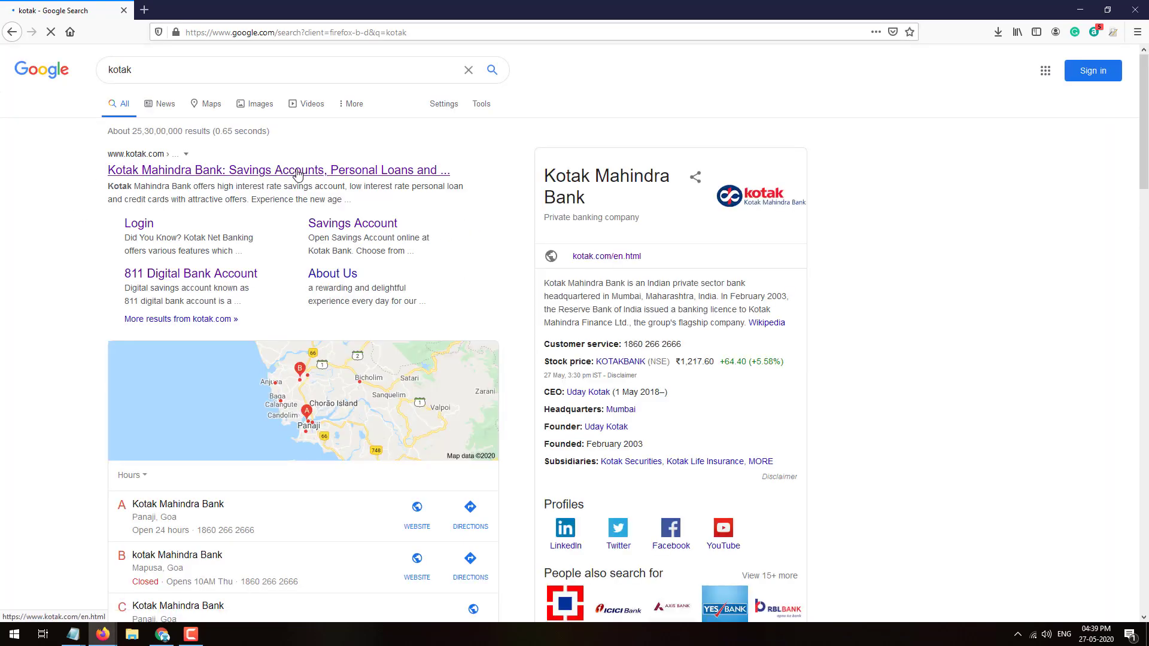
pyautogui.click(235, 174)
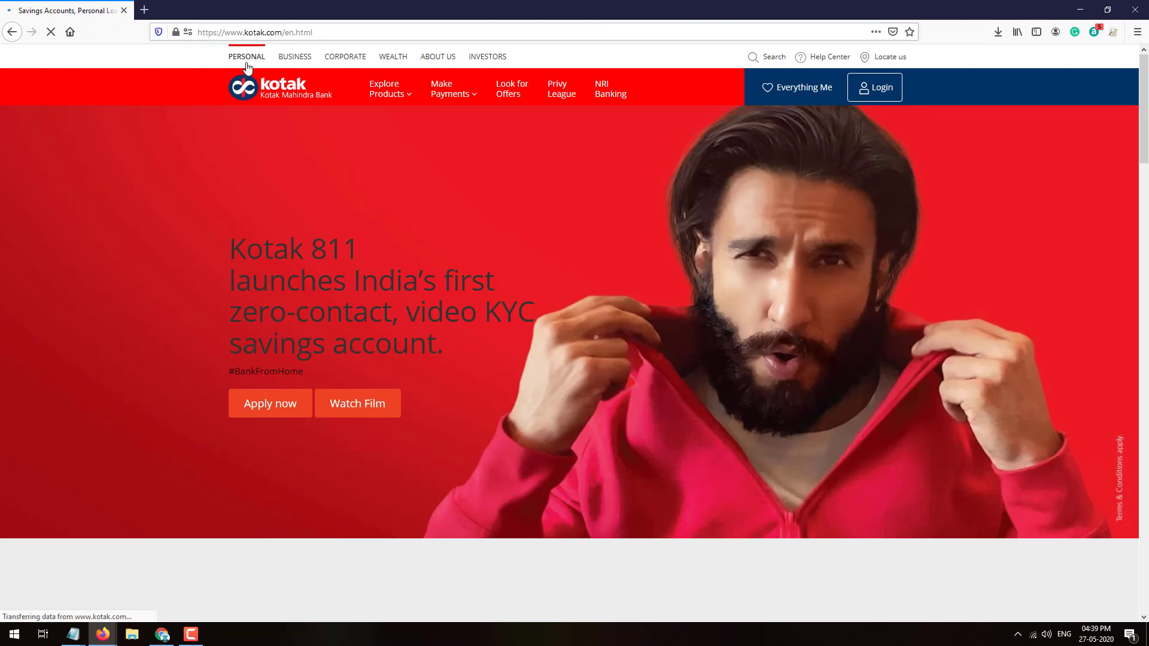
pyautogui.click(874, 97)
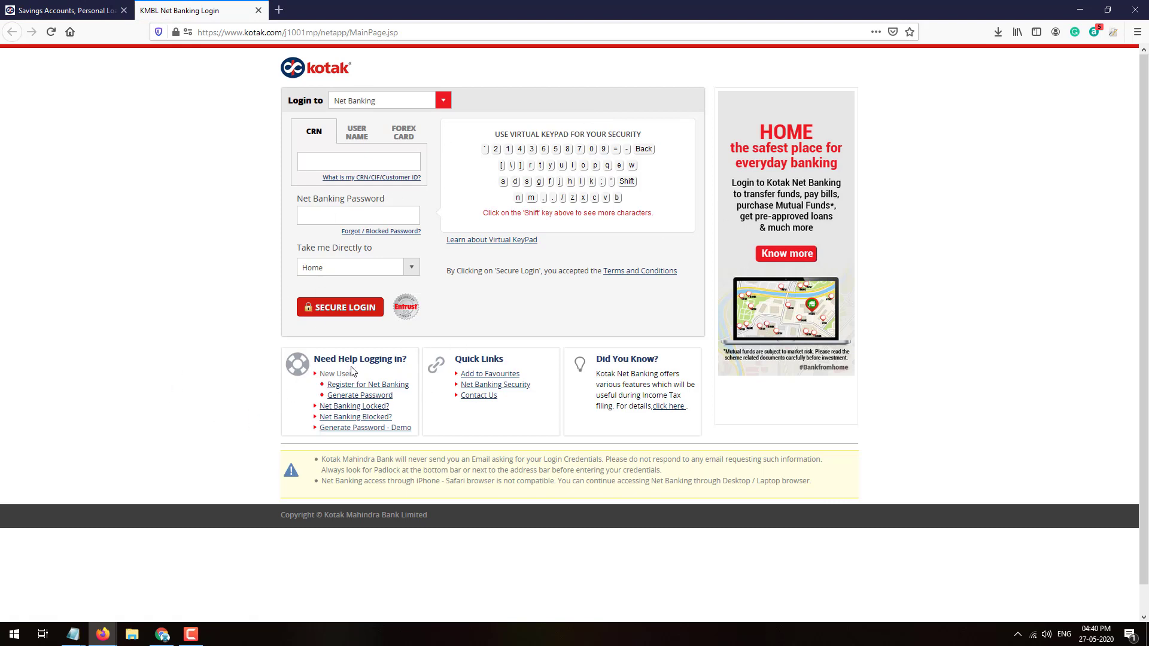
# Open the net banking registration form and submit it with the customer ID, captcha text and accepted terms and conditions
pyautogui.click(399, 387)
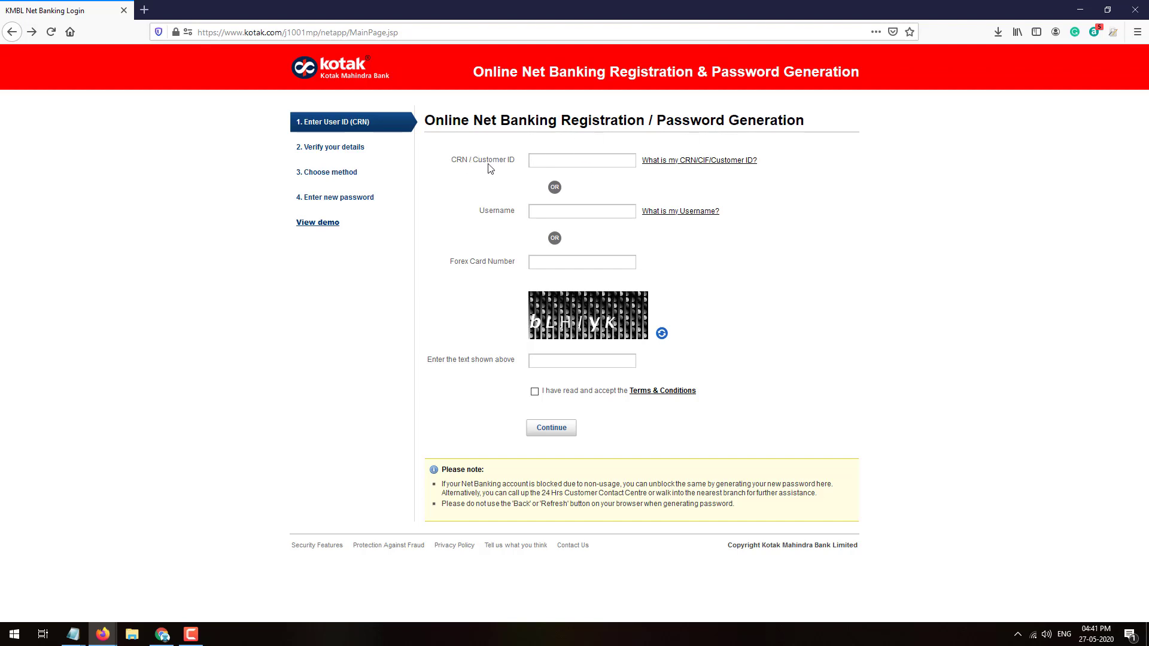
pyautogui.click(564, 163)
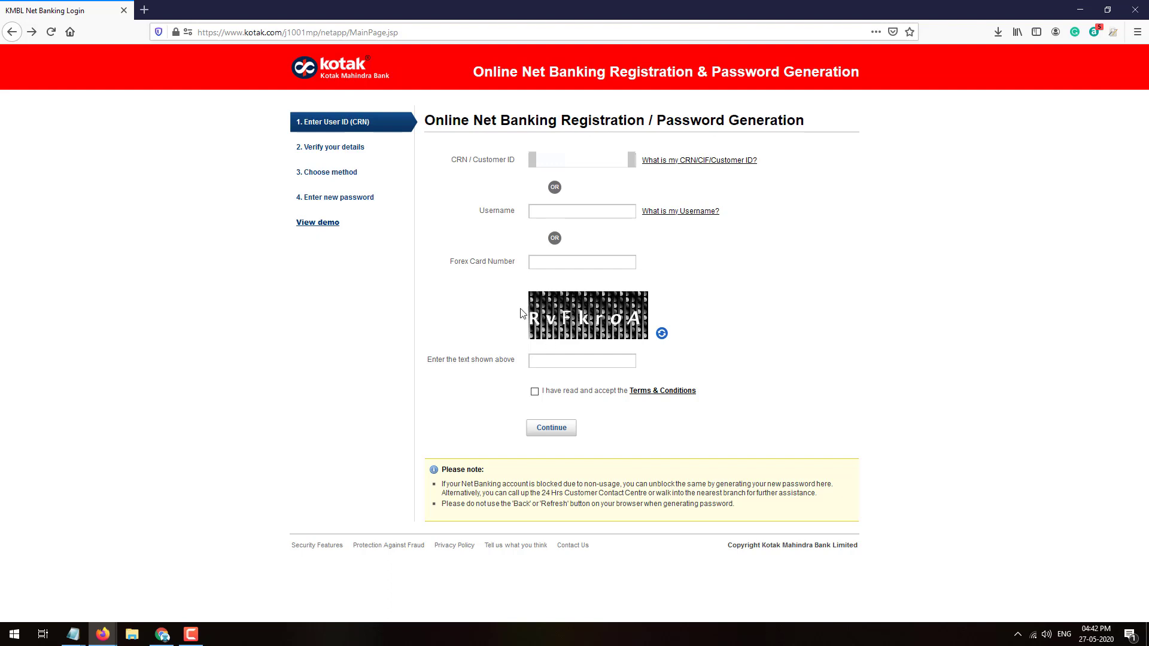
pyautogui.click(556, 361)
pyautogui.write('vVCmY')
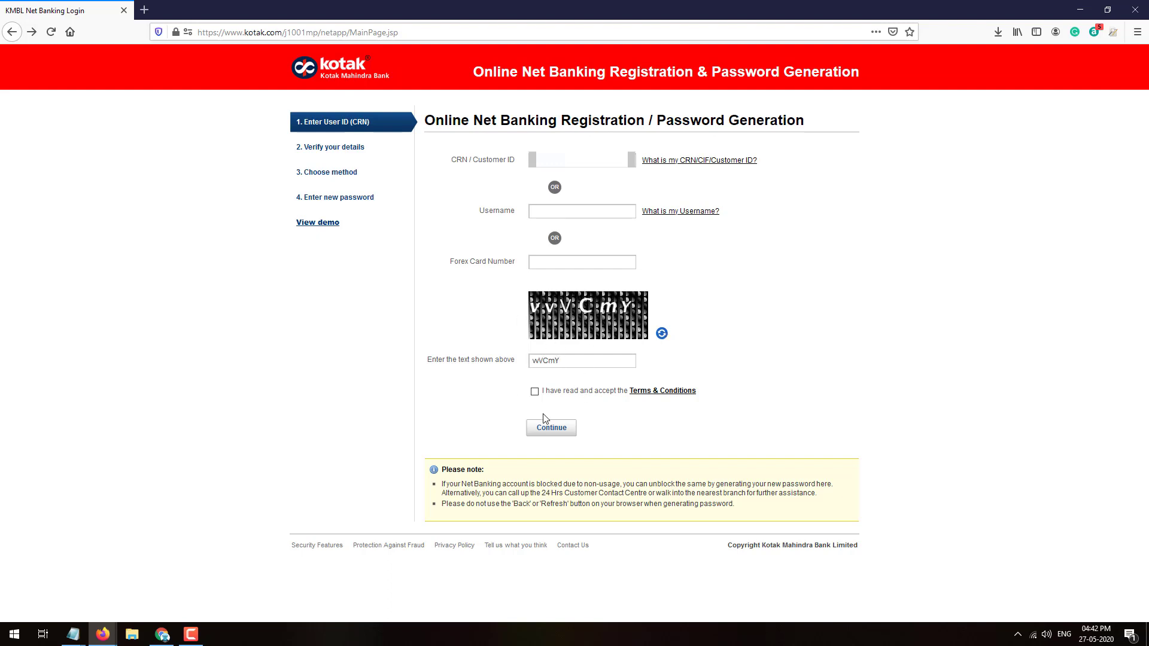
pyautogui.click(535, 392)
pyautogui.click(564, 429)
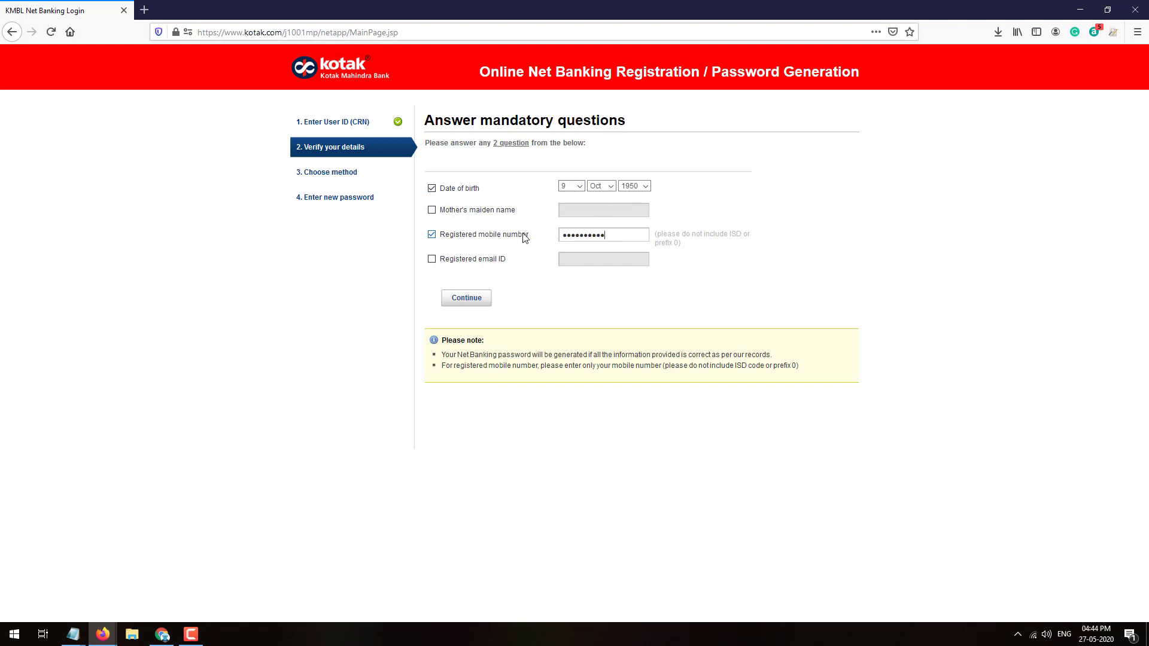
# Submit the date of birth and registered mobile number, and verify via Debit Card / Virtual Debit Card details with the CVV and card PIN
pyautogui.click(473, 299)
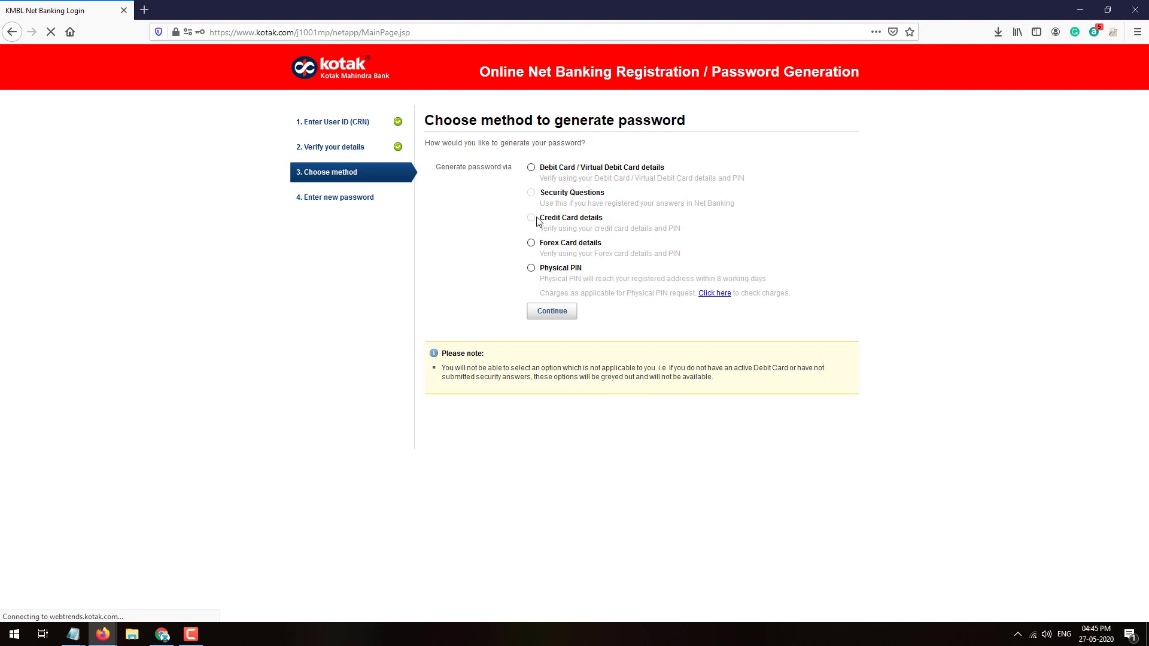
pyautogui.click(532, 269)
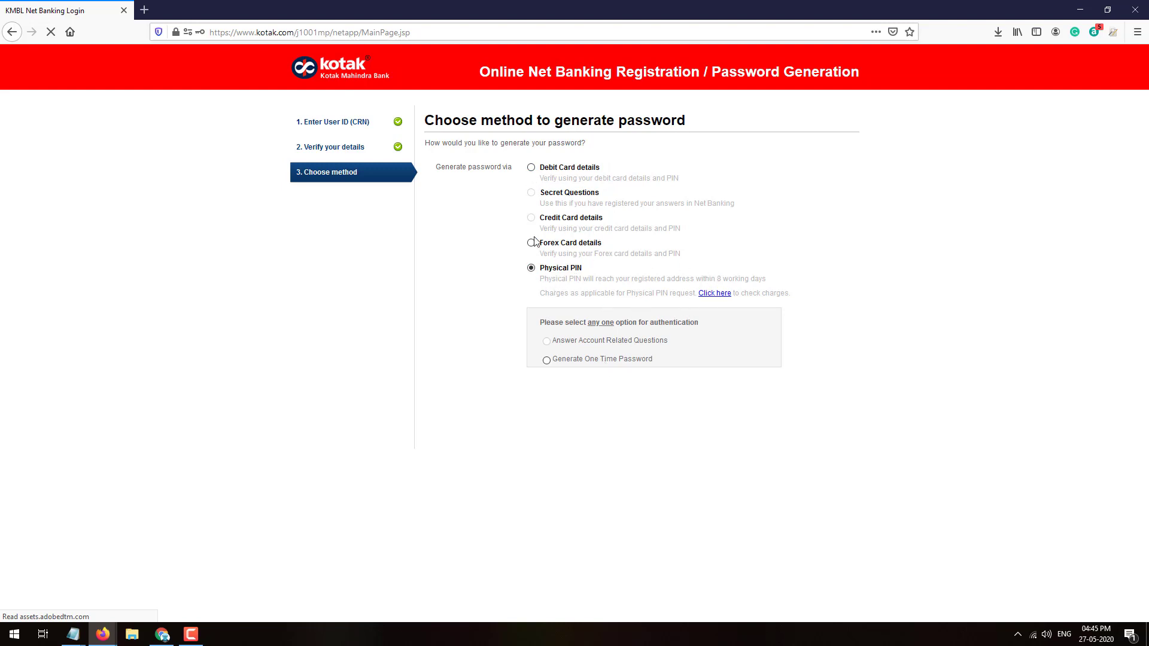
pyautogui.click(531, 168)
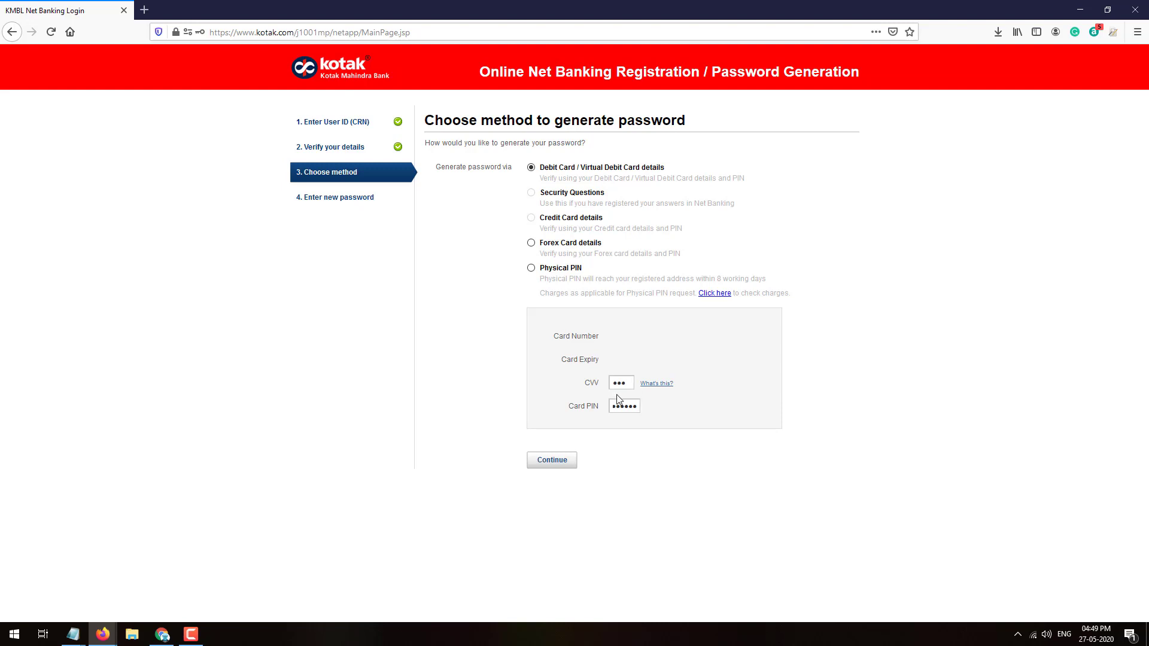
pyautogui.click(563, 469)
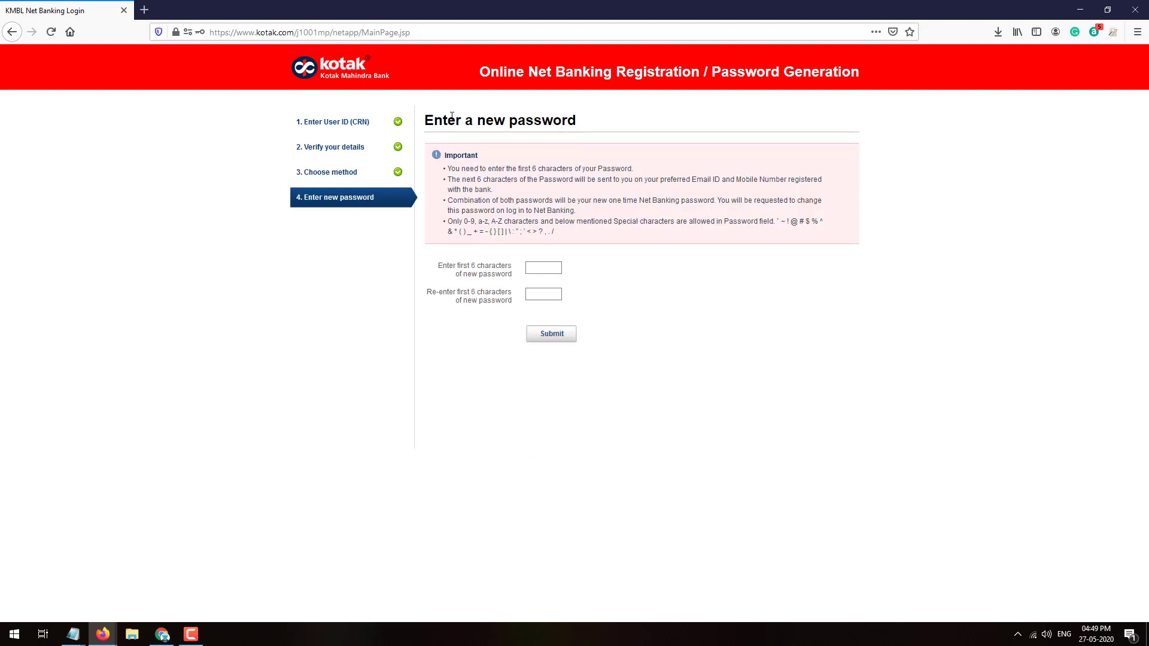
# Enter and re-enter the first six characters of the new net banking password and submit them
pyautogui.click(552, 268)
pyautogui.click(566, 263)
pyautogui.click(545, 270)
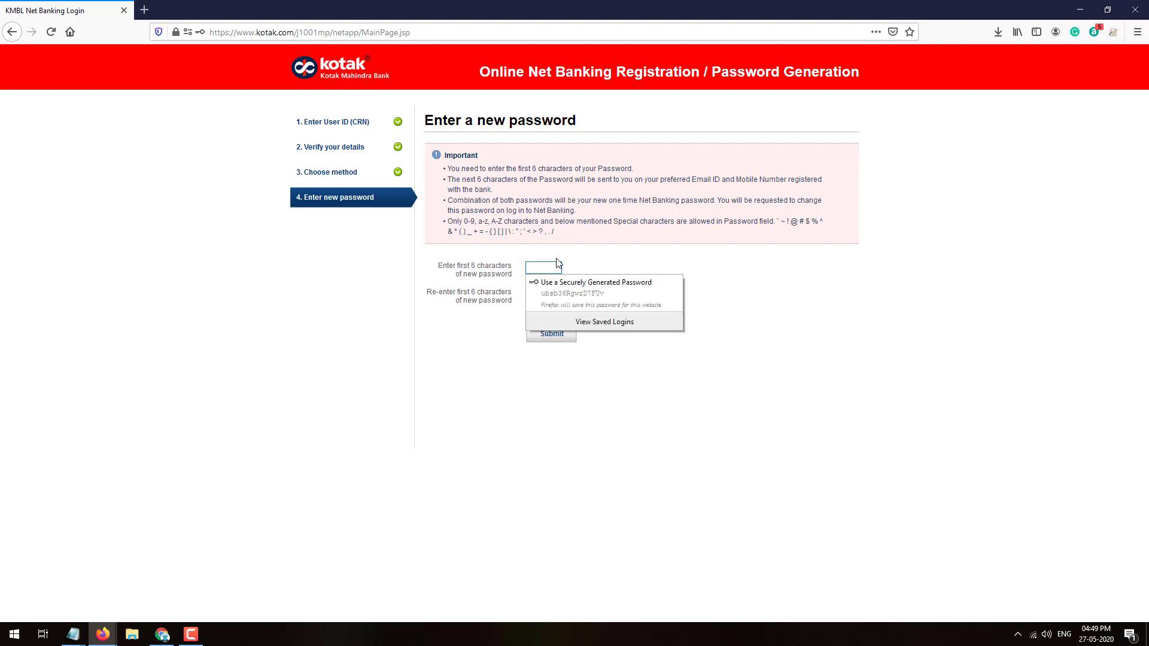
pyautogui.click(557, 264)
pyautogui.click(548, 269)
pyautogui.click(492, 286)
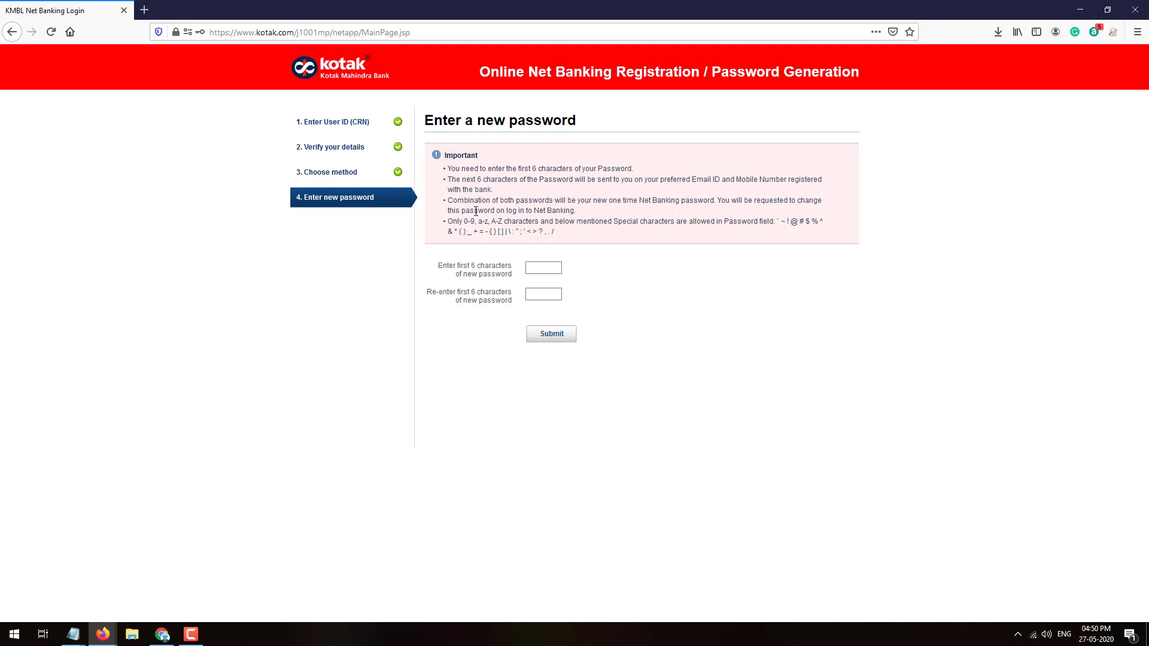
pyautogui.click(531, 268)
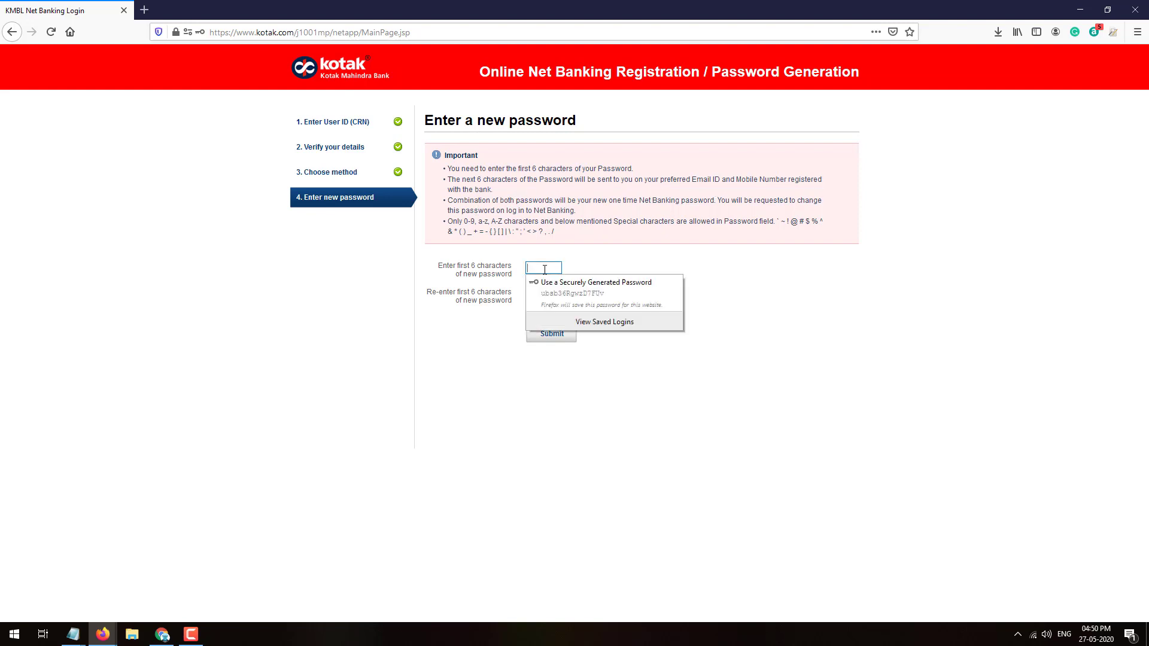
pyautogui.click(506, 271)
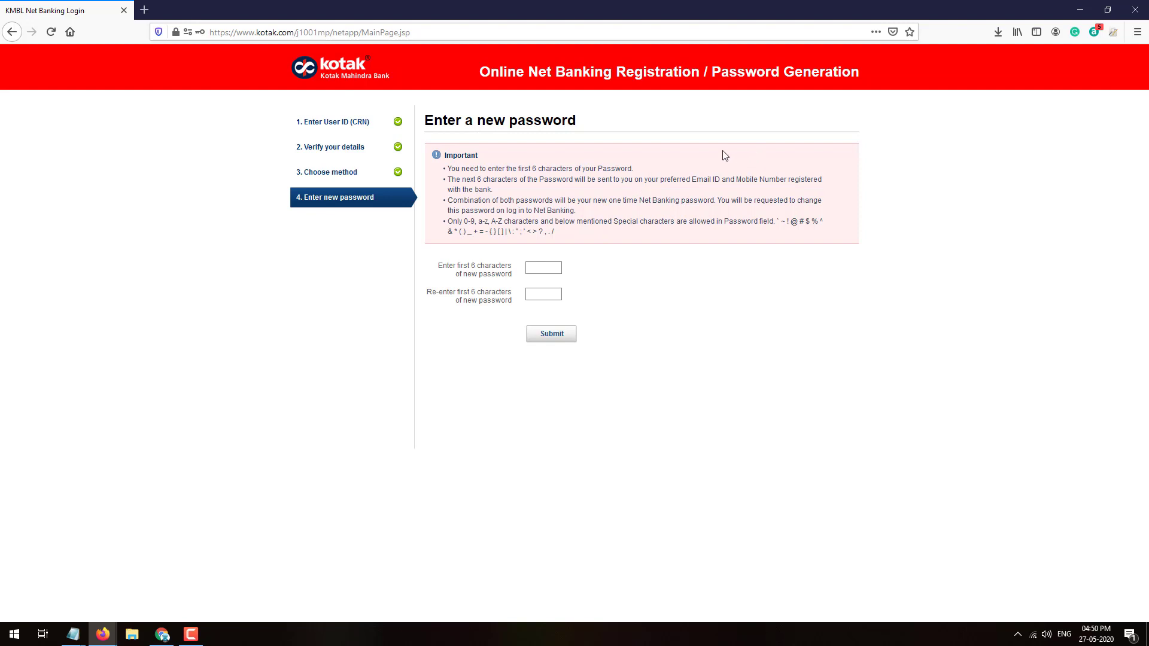
pyautogui.click(540, 266)
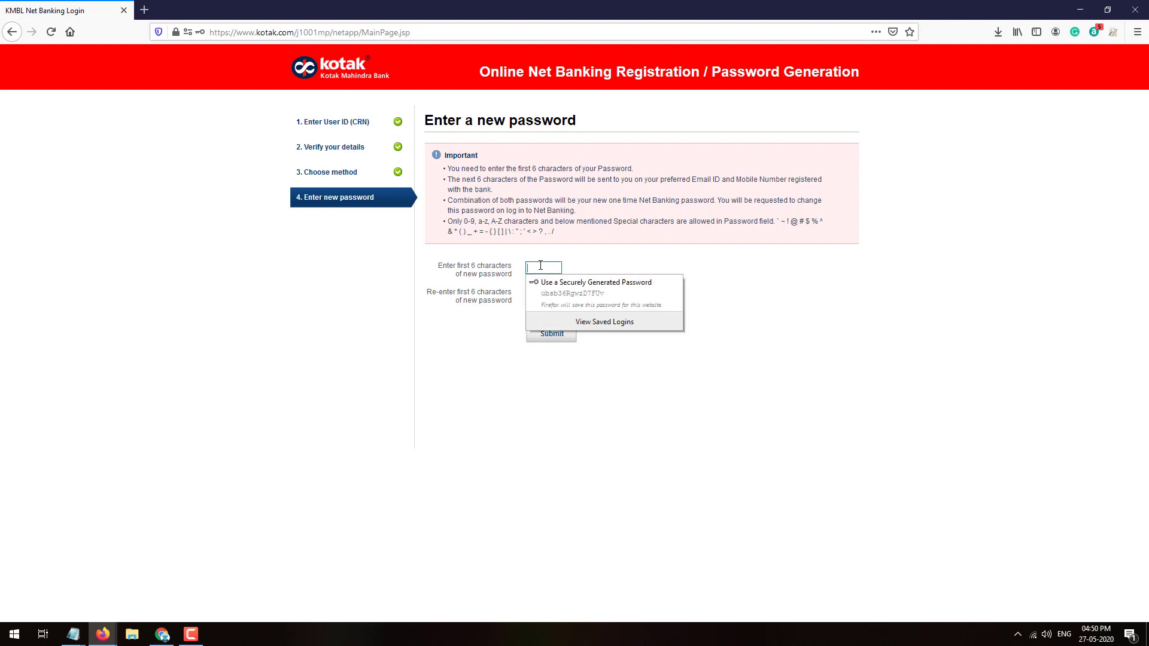
pyautogui.press('Escape')
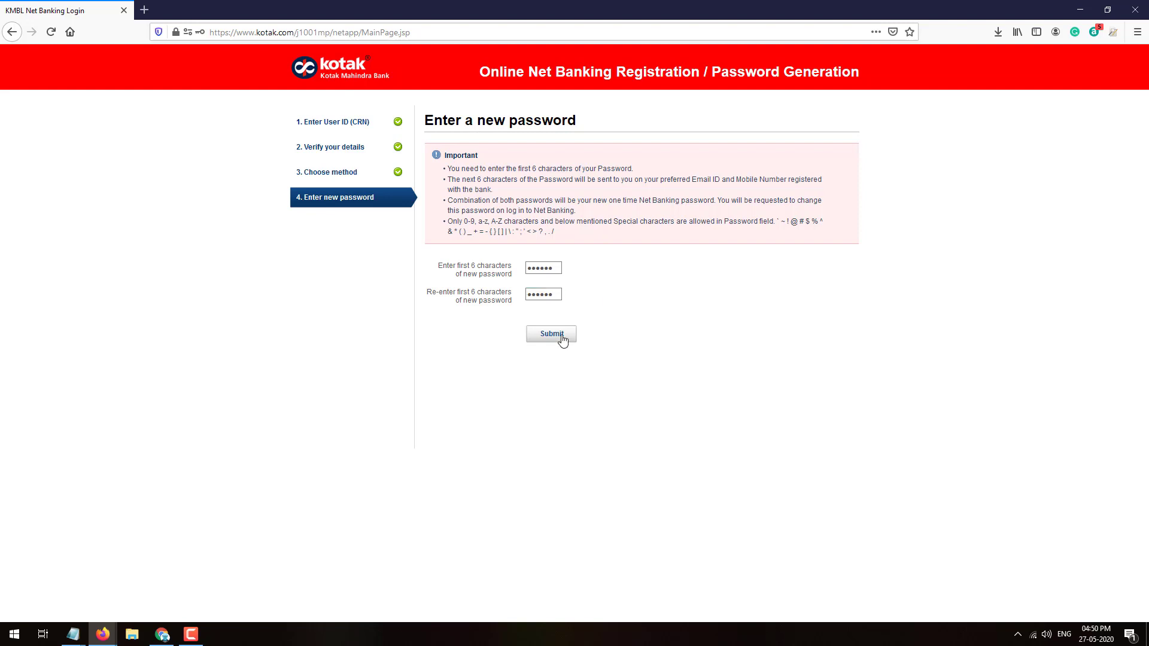
pyautogui.click(548, 334)
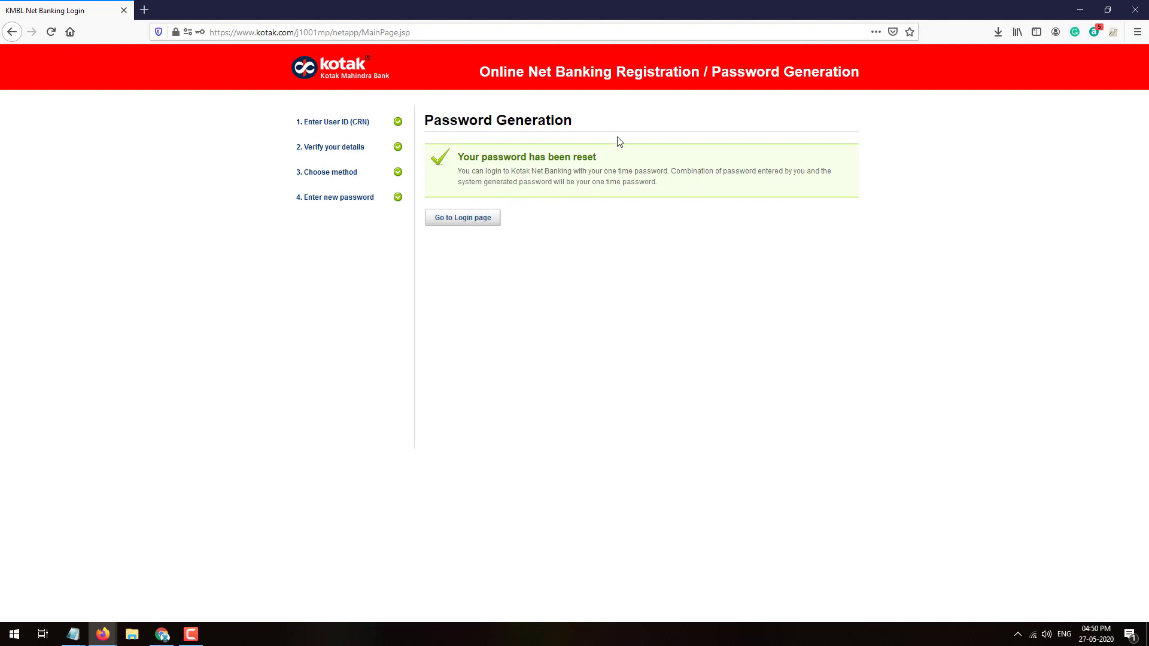
# Return to the login page and log in with the CRN and the combined one-time net banking password
pyautogui.click(466, 222)
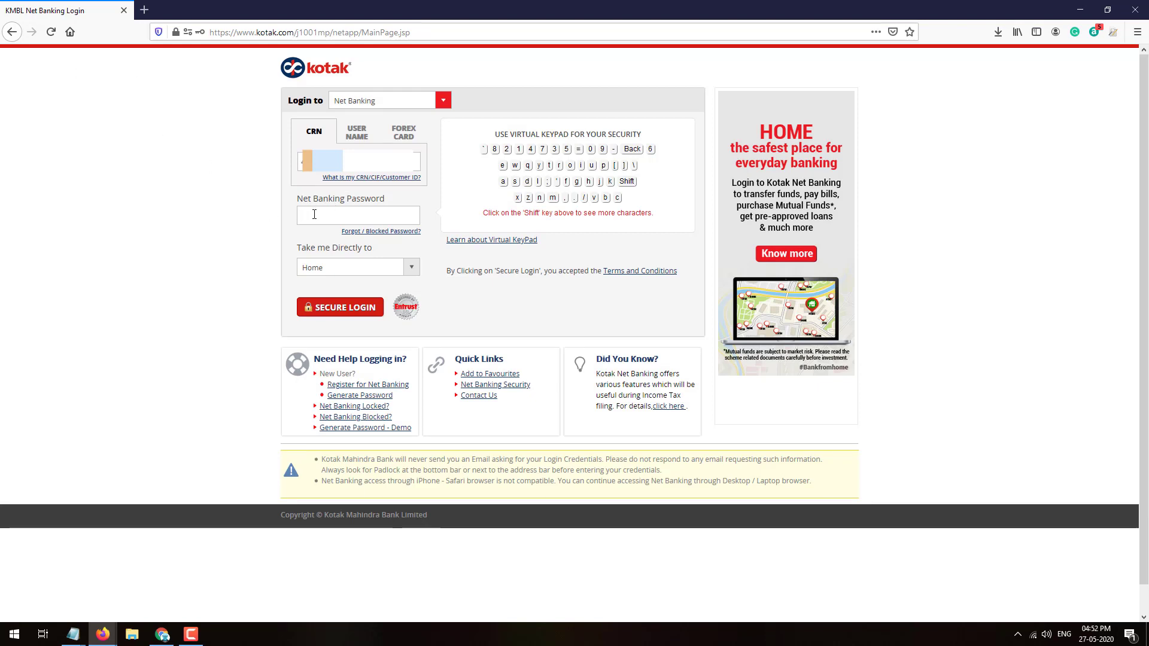
pyautogui.hotkey('ctrl', 'v')
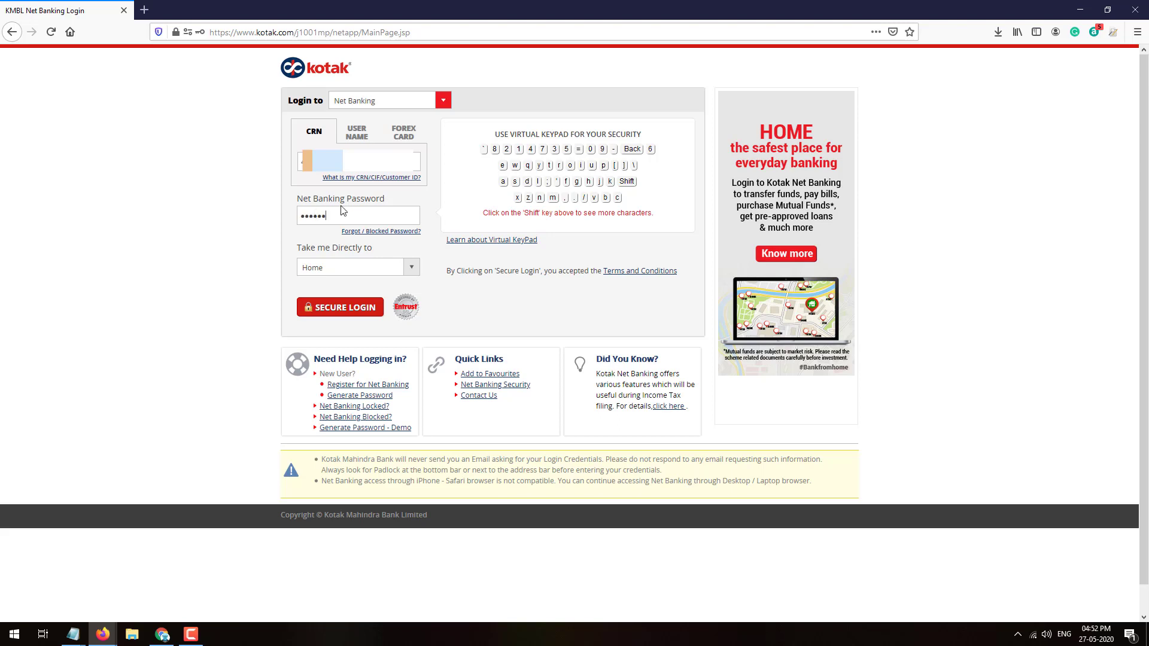
pyautogui.write('•••••')
pyautogui.click(352, 310)
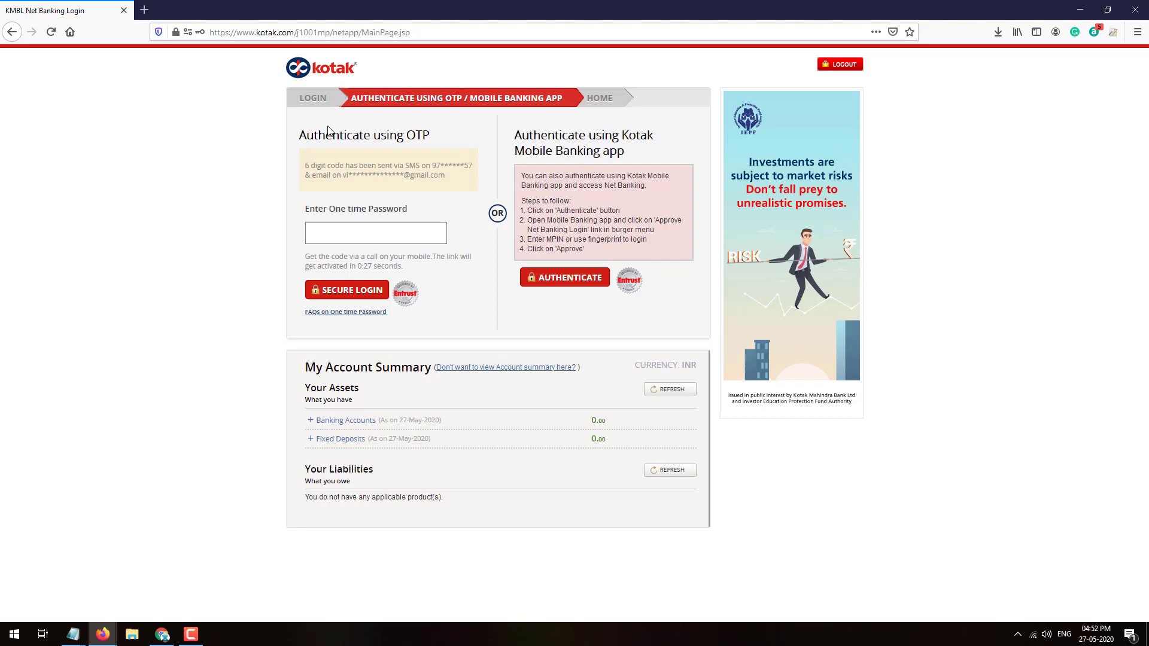
# Authenticate the login by entering the one-time password sent by SMS and email
pyautogui.click(340, 235)
pyautogui.click(352, 232)
pyautogui.write('••••••')
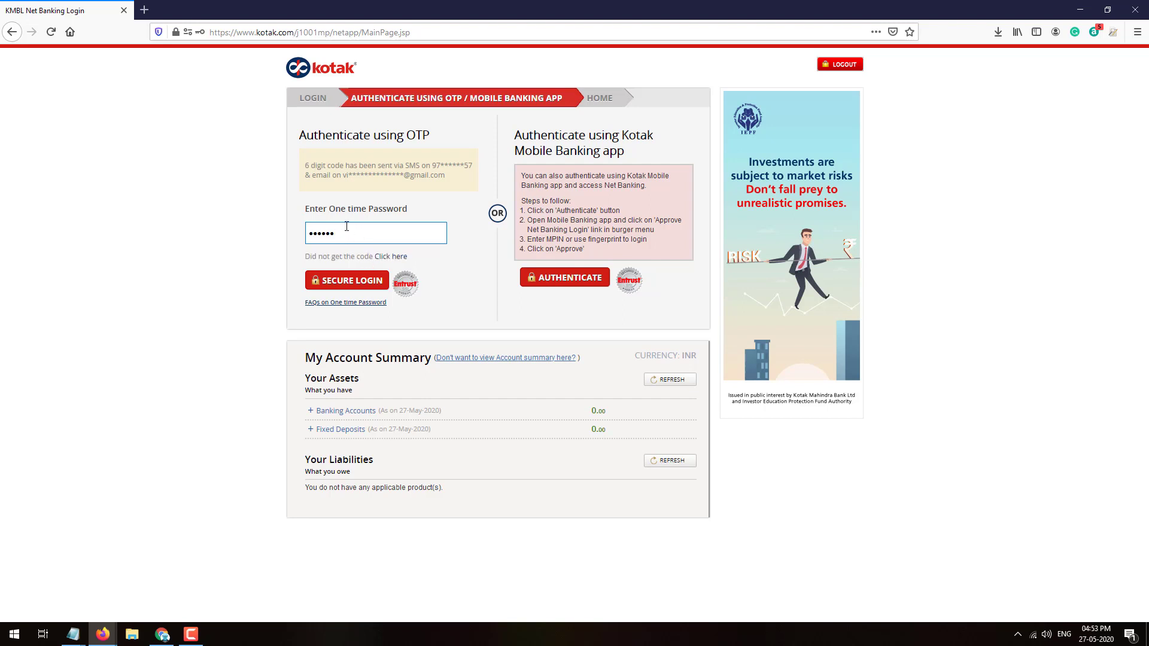
pyautogui.click(350, 285)
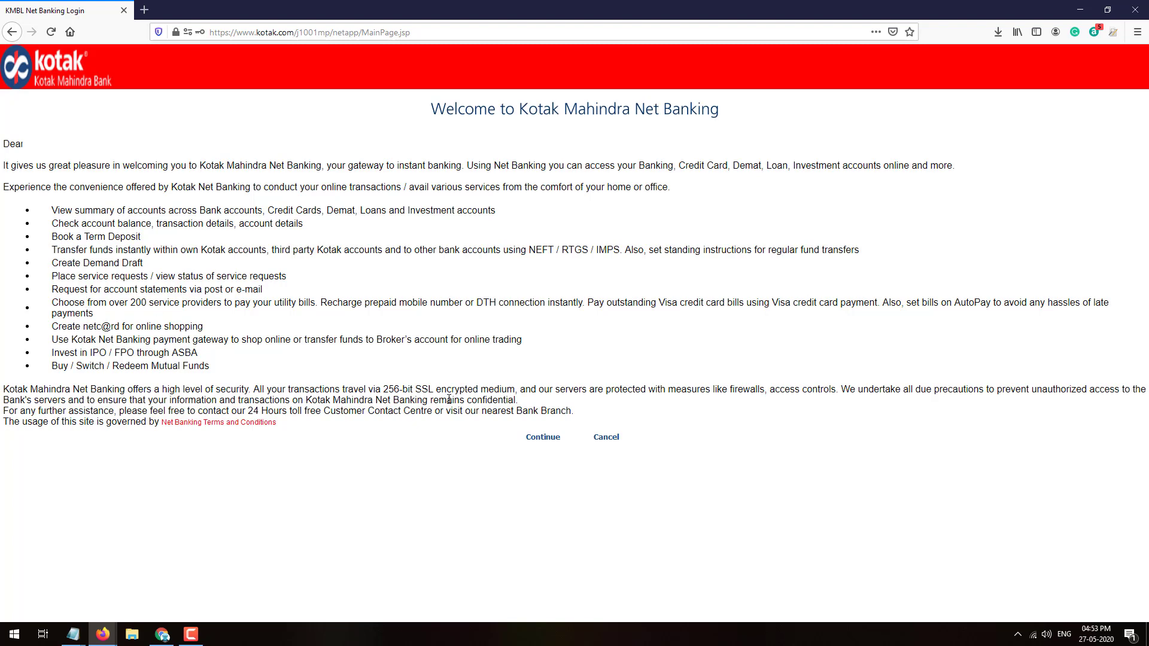
# Continue past the net banking welcome page and fill in the current password in the Change Password form
pyautogui.click(542, 437)
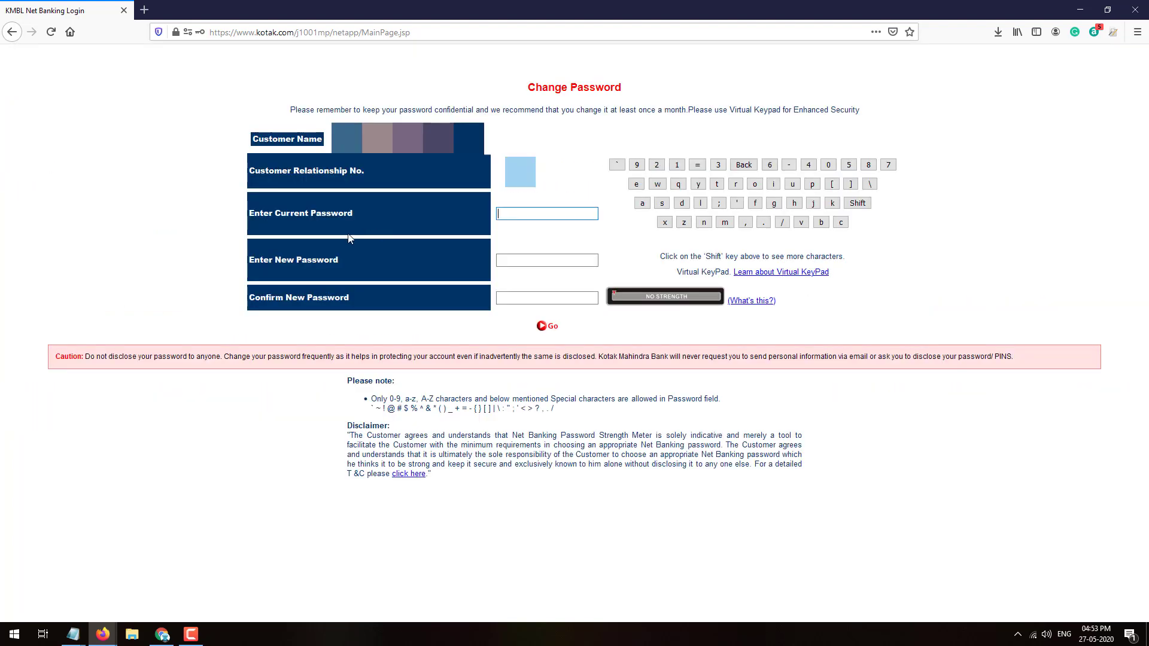
pyautogui.click(511, 216)
pyautogui.click(526, 259)
pyautogui.click(445, 282)
pyautogui.click(515, 213)
pyautogui.click(518, 214)
pyautogui.hotkey('ctrl', 'v')
pyautogui.press('Escape')
# Enter and confirm the new net banking password and submit the password change
pyautogui.click(526, 261)
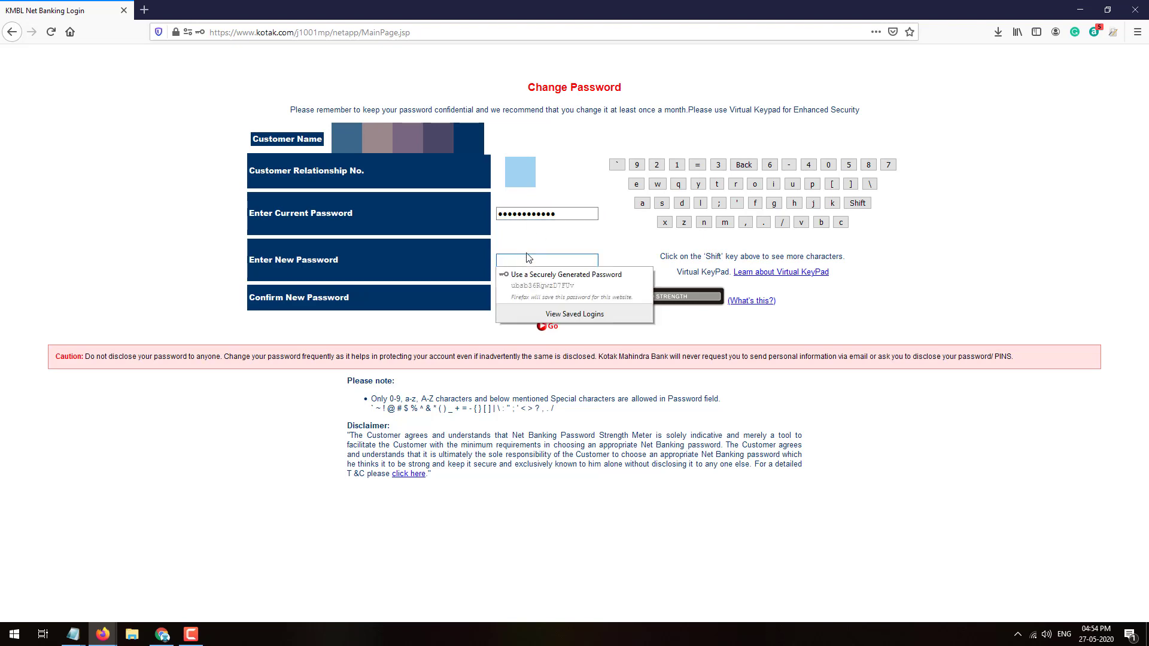
pyautogui.press('Escape')
pyautogui.hotkey('ctrl', 'v')
pyautogui.press('Tab')
pyautogui.hotkey('ctrl', 'v')
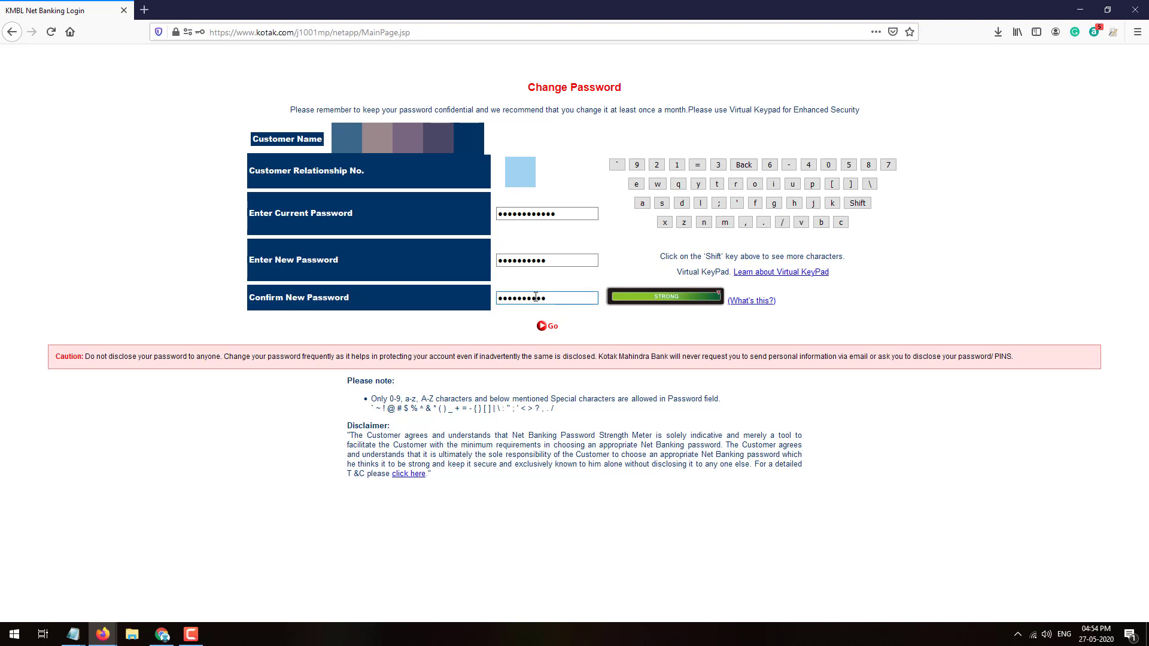
pyautogui.click(547, 329)
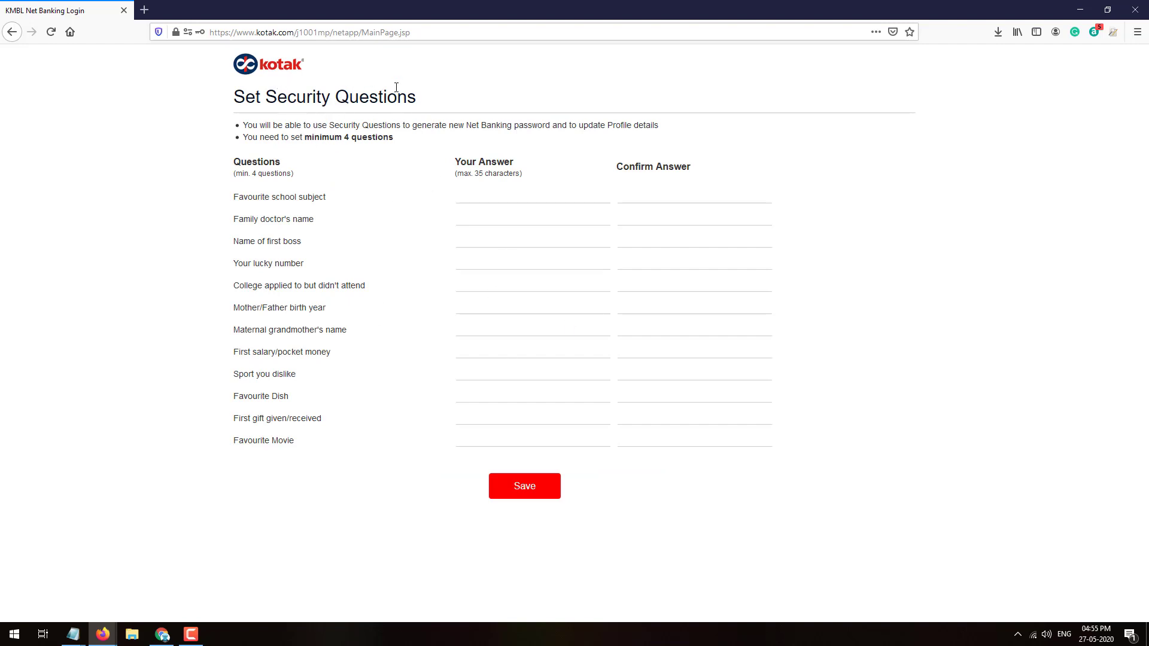
# Answer and confirm the first boss, lucky number, favourite dish and favourite movie security questions, and save them
pyautogui.click(482, 199)
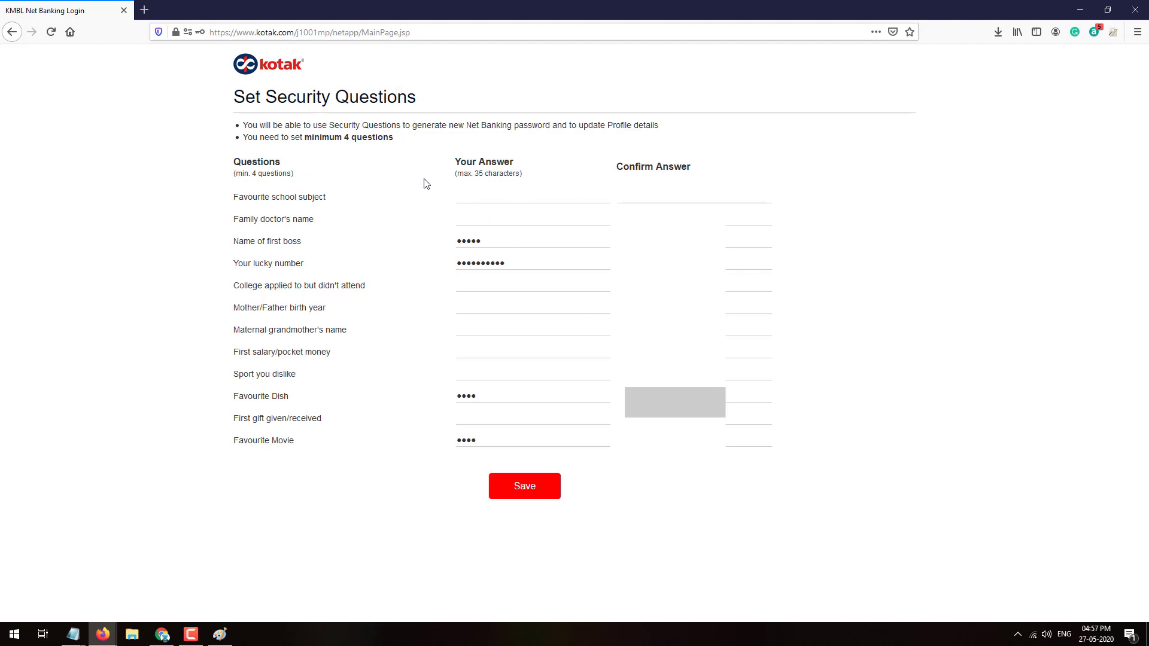
pyautogui.click(525, 487)
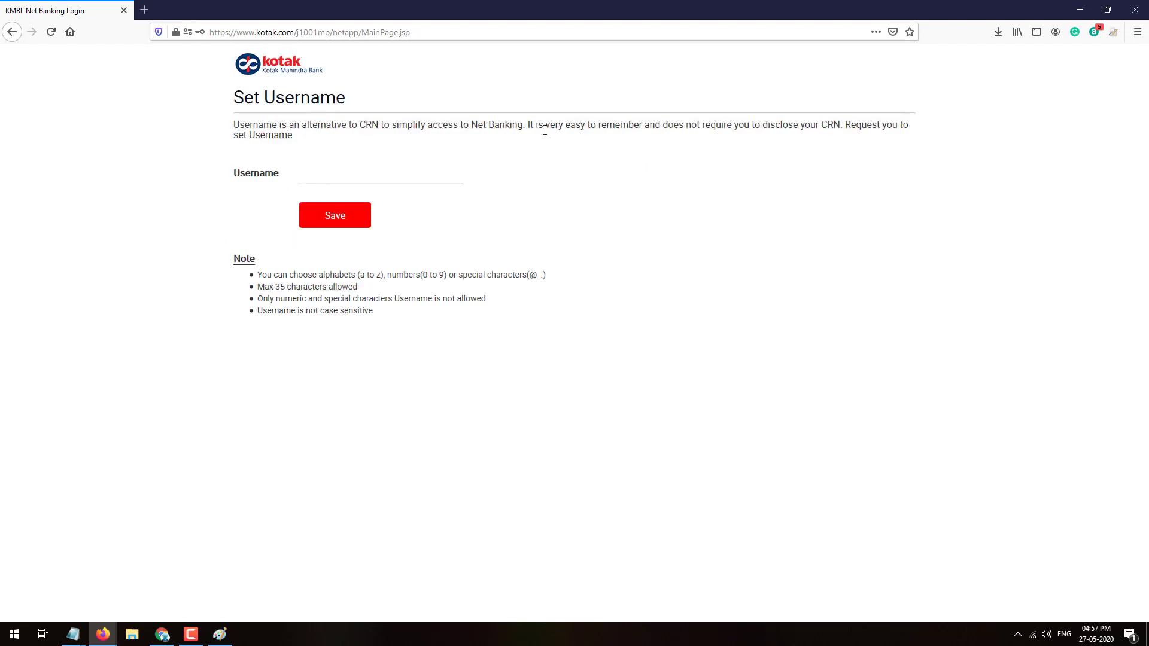
# Set a net banking username as an alternative to the CRN, save it and continue to the account
pyautogui.click(313, 171)
pyautogui.click(357, 220)
pyautogui.click(626, 274)
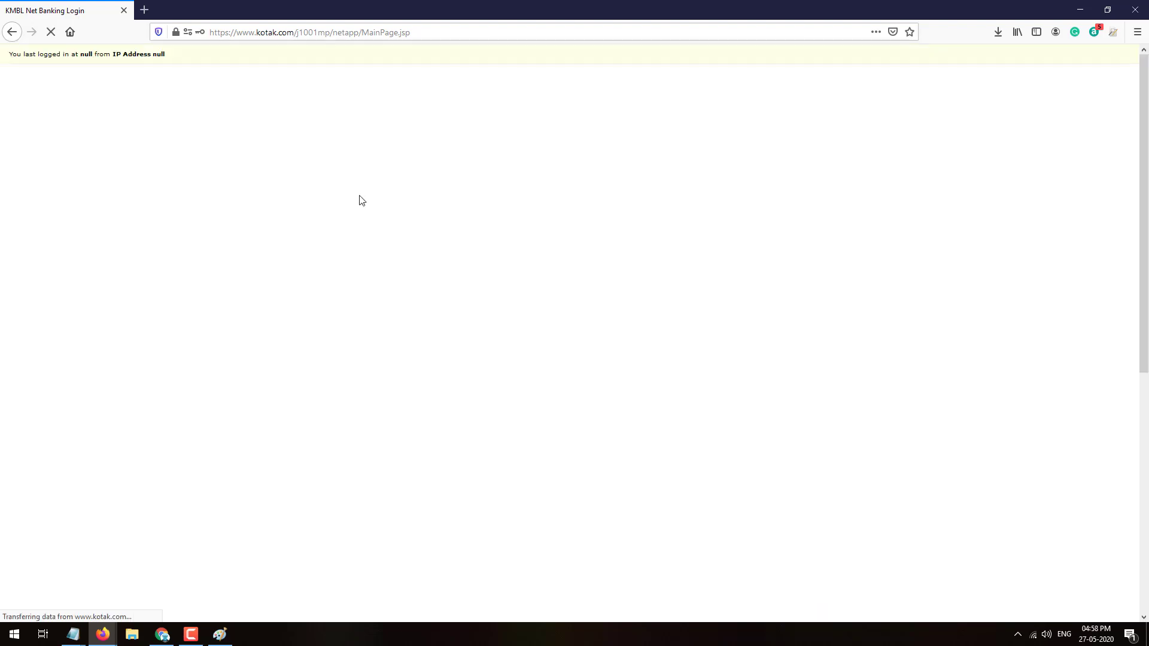